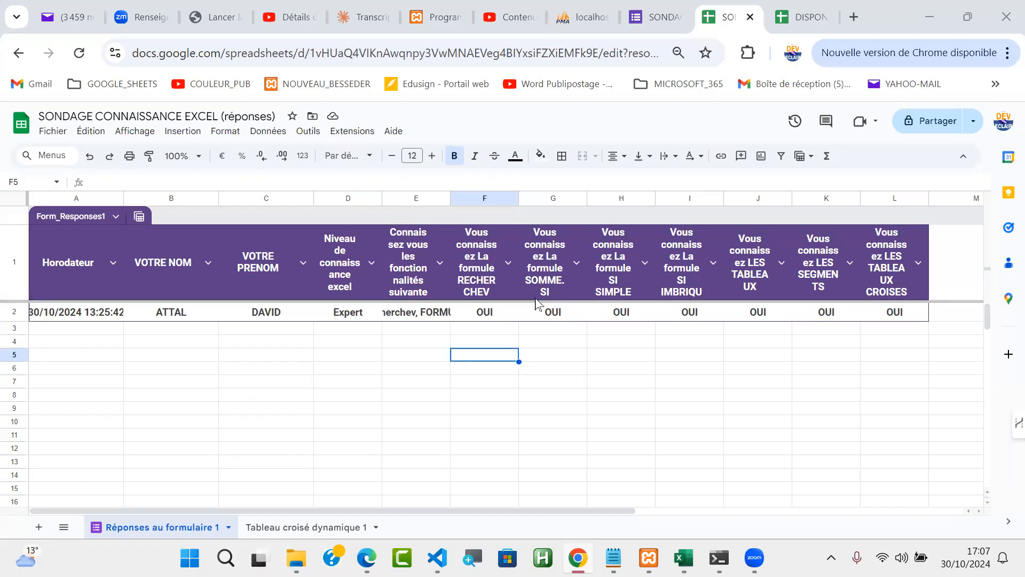
Select the survey answer columns F through L in the responses sheet
click(487, 201)
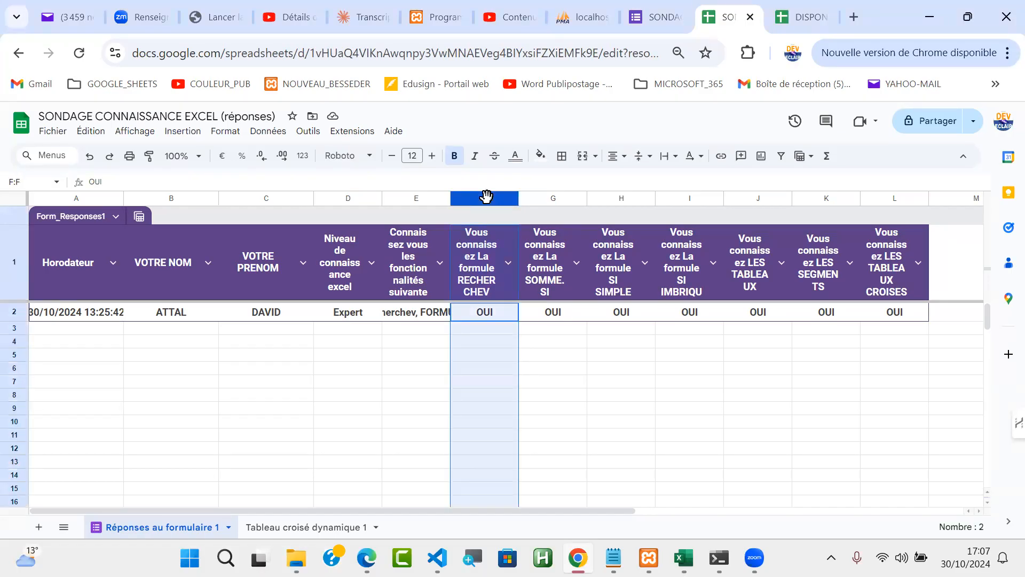
key(shift+Right)
key(shift+Right)
key(shift+Right)
key(shift+Right)
key(shift+Right)
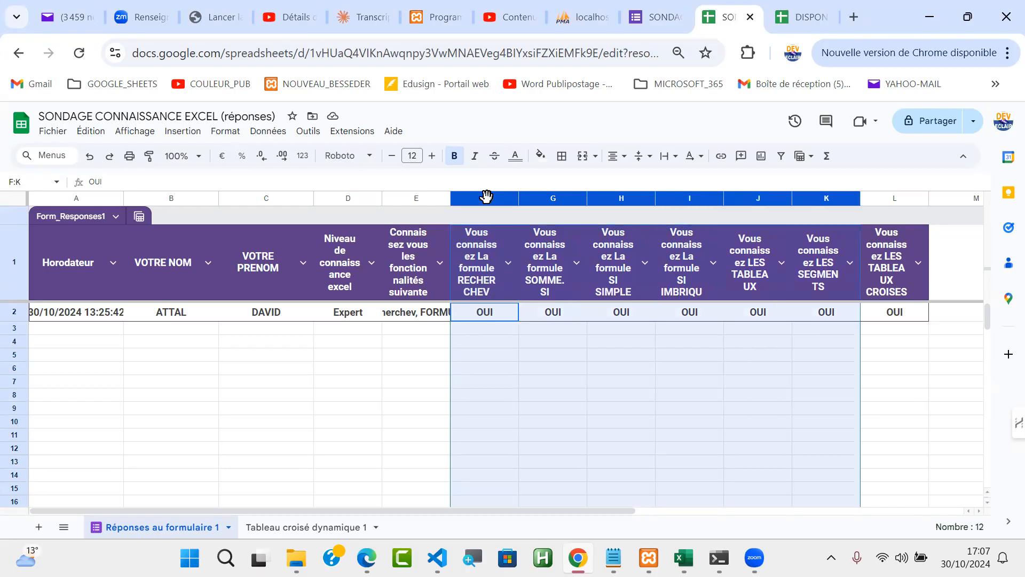
key(shift+Right)
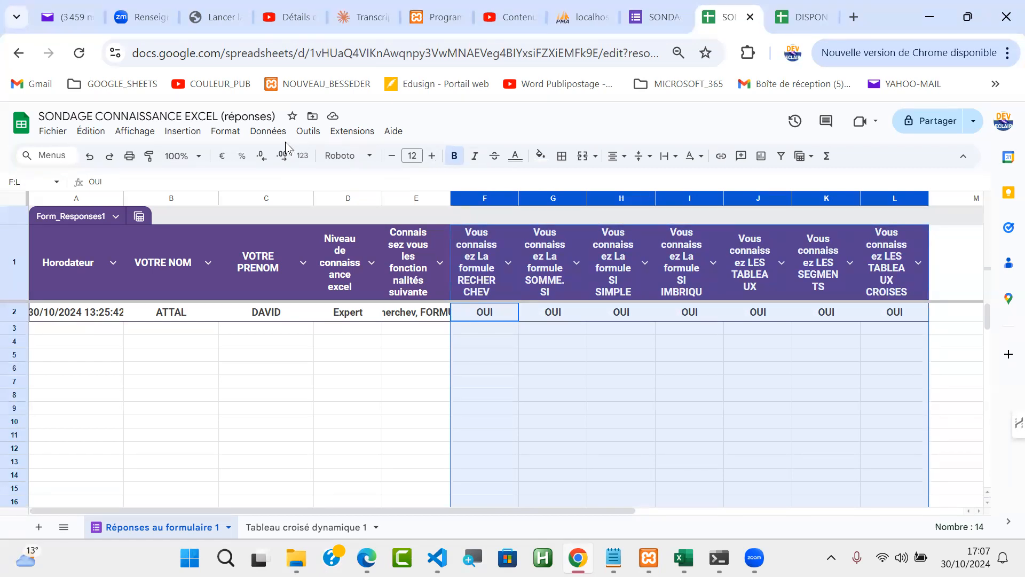
Open conditional formatting for range F1:L102 and browse the rule condition list
click(226, 133)
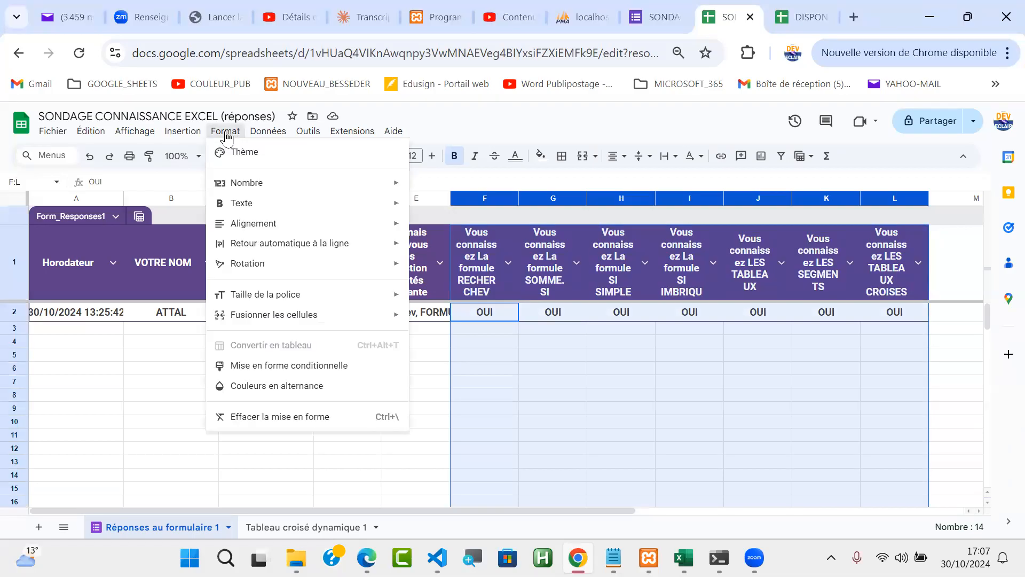
click(307, 369)
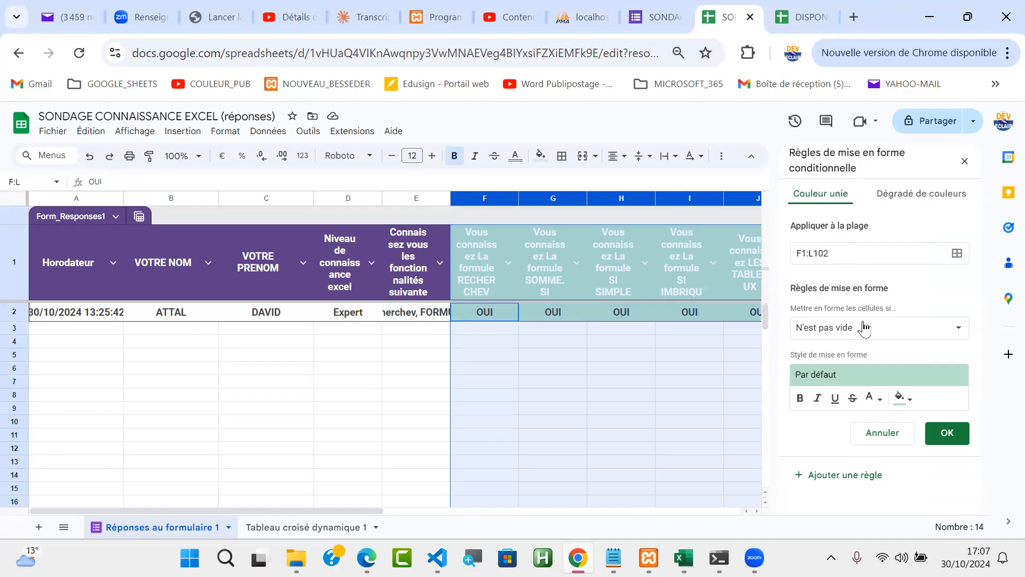
click(959, 332)
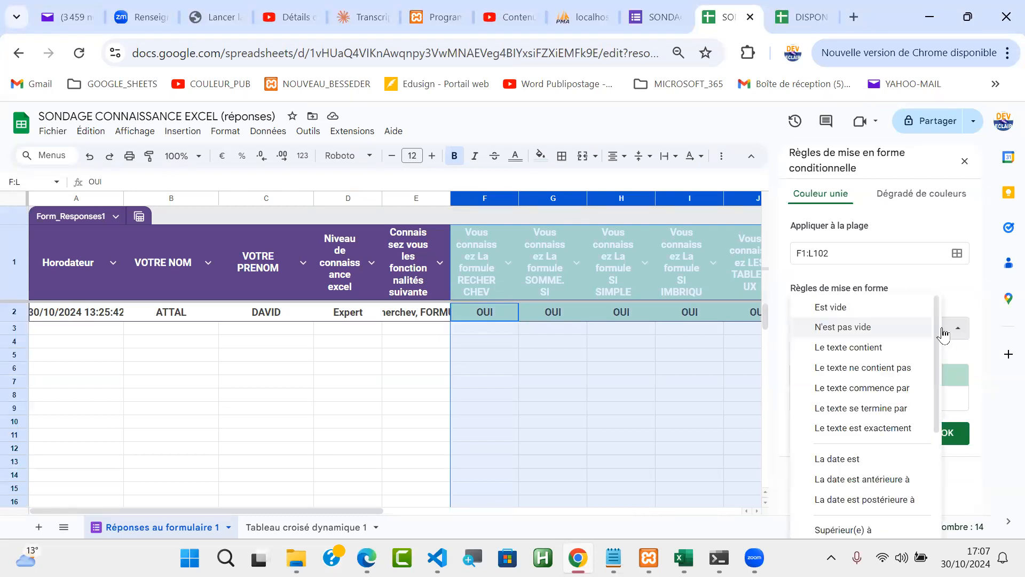
drag(938, 332, 939, 433)
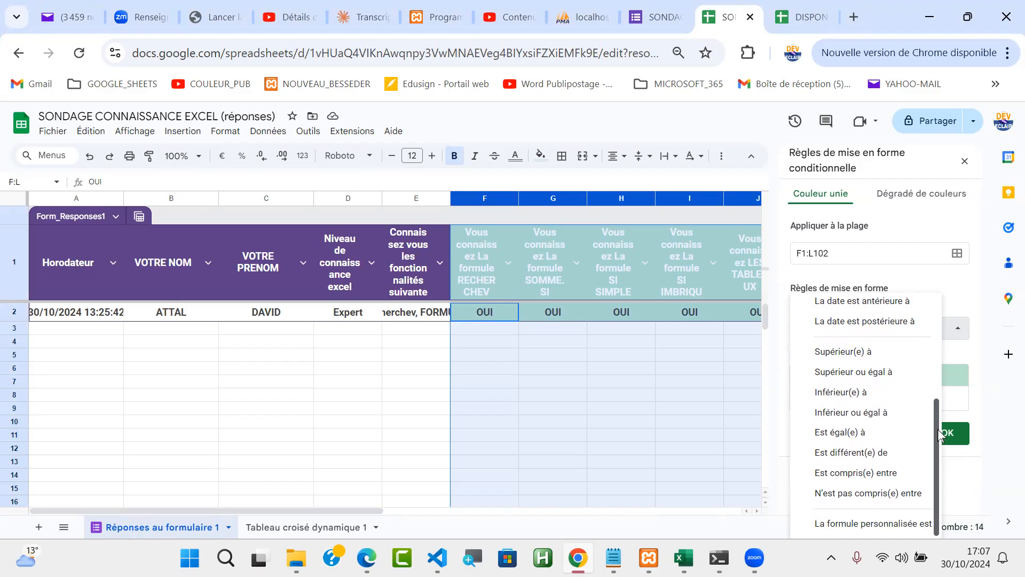
mouse_move(939, 434)
mouse_down()
mouse_move(927, 325)
mouse_move(930, 451)
mouse_up()
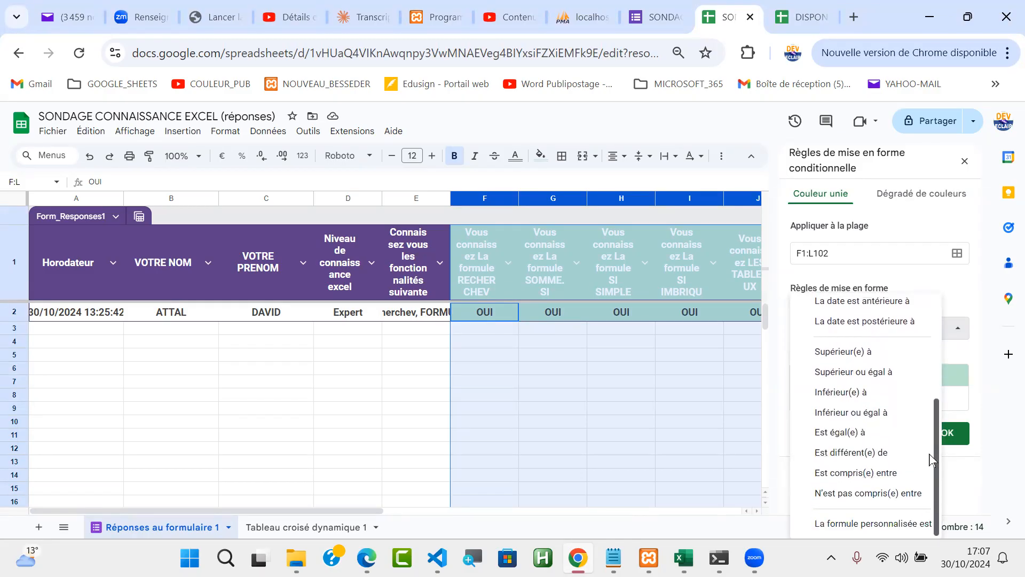
Save a rule 'Est égal(e) à' OUI with green fill for F1:L102
click(877, 437)
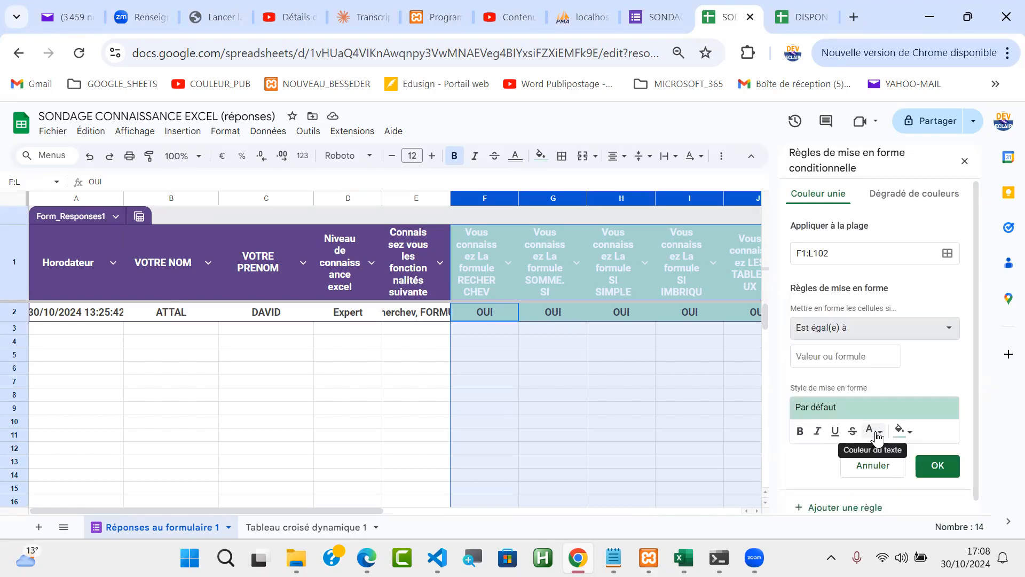
click(837, 350)
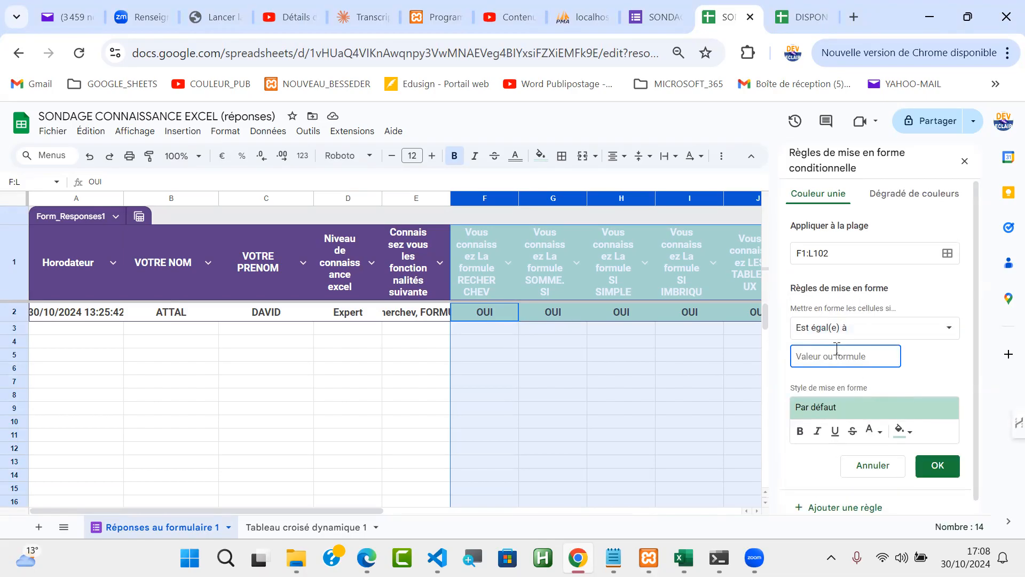
text(OUI)
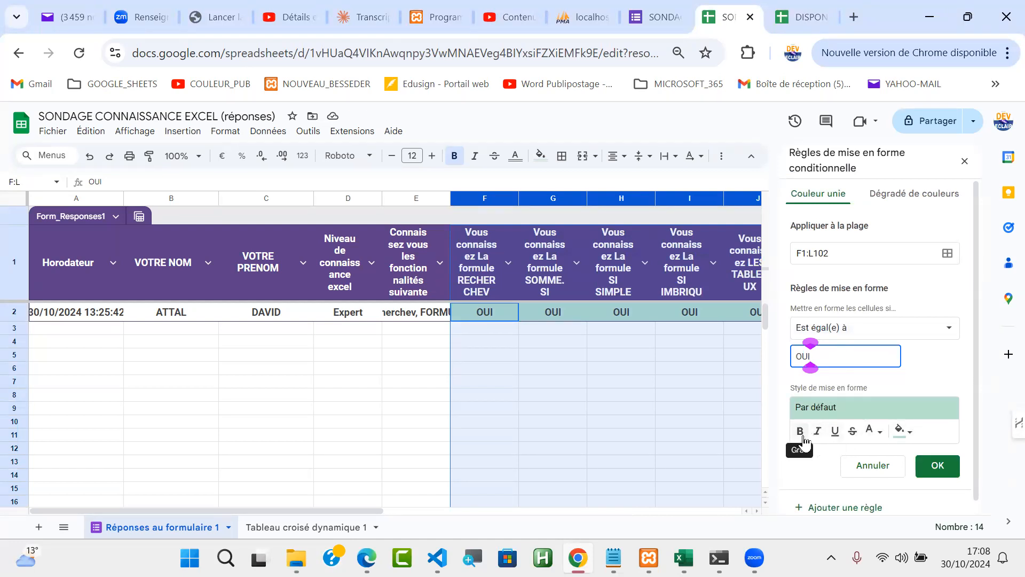
click(906, 432)
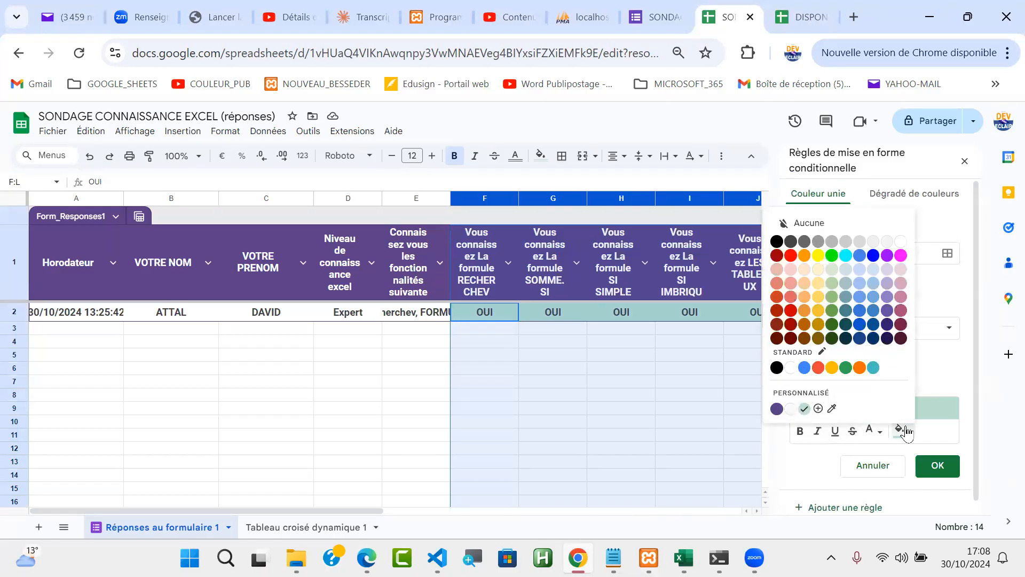
click(833, 256)
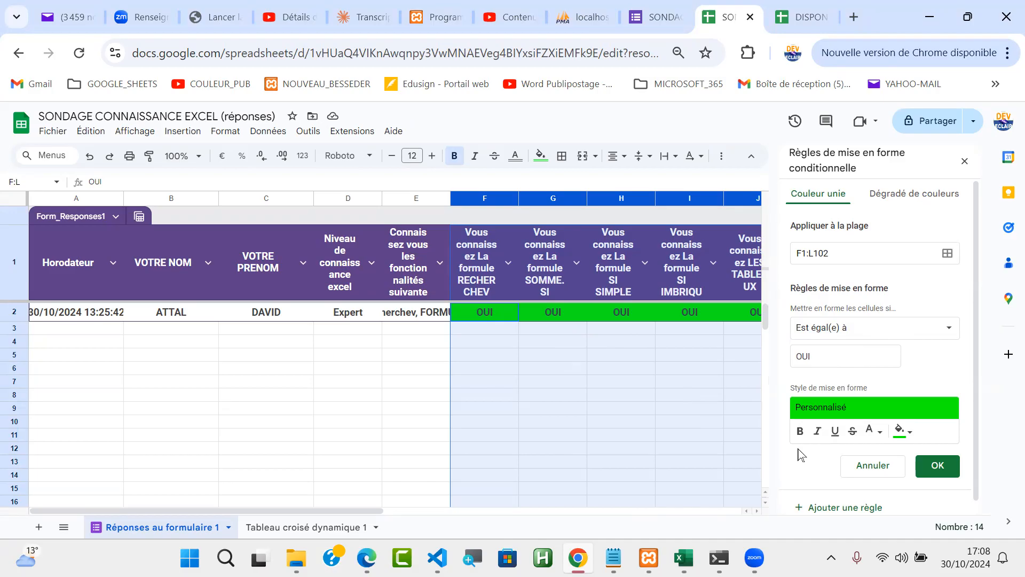
click(938, 466)
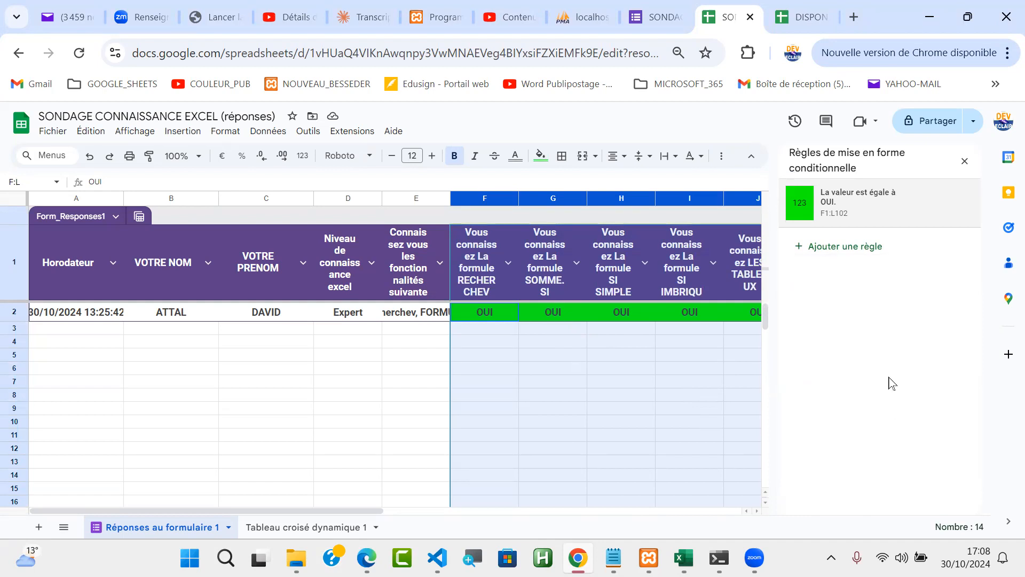
Add a second rule 'Est égal à' NON with red fill for F1:L102, then deselect the columns
click(859, 251)
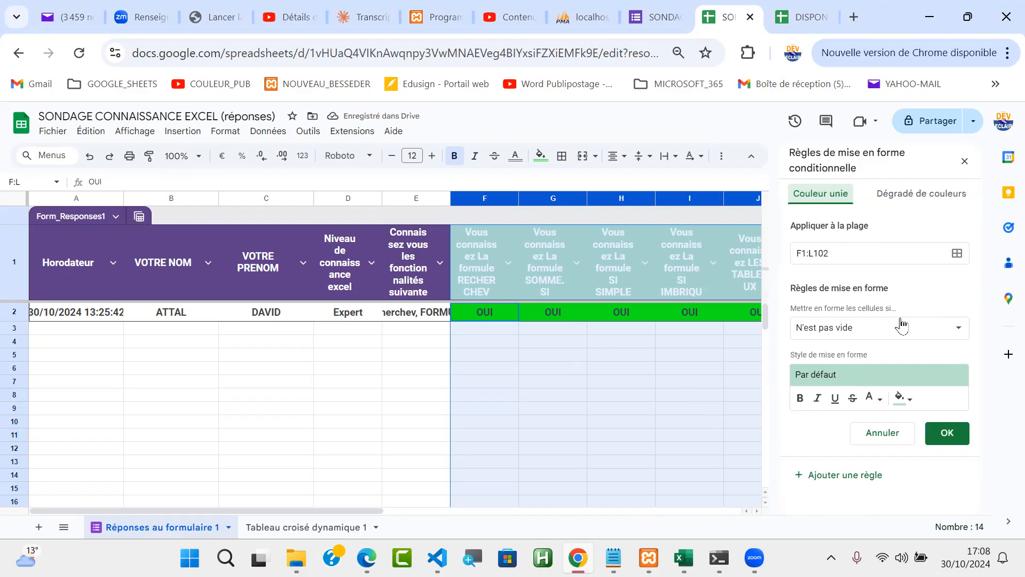
click(950, 330)
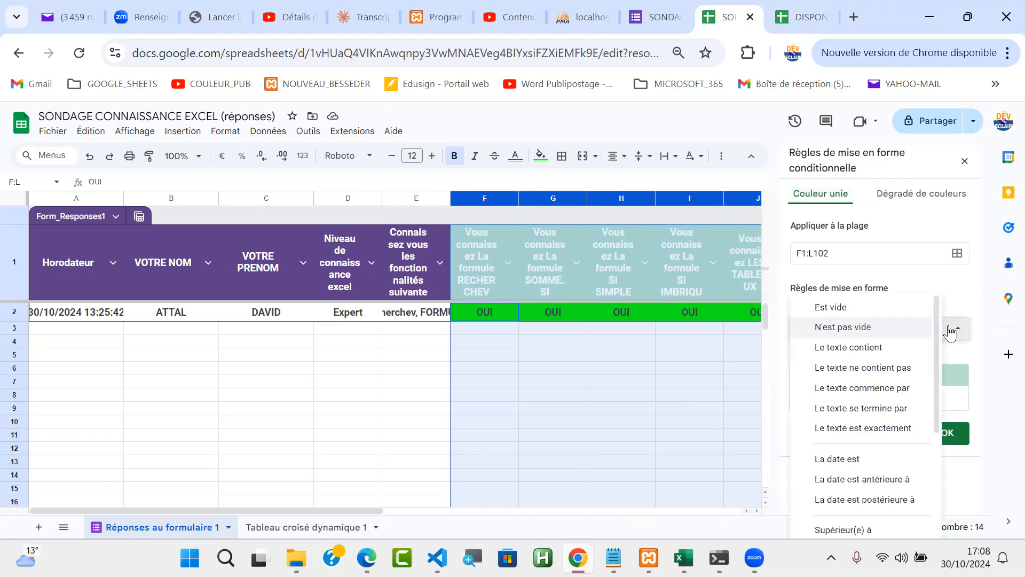
drag(940, 329, 941, 438)
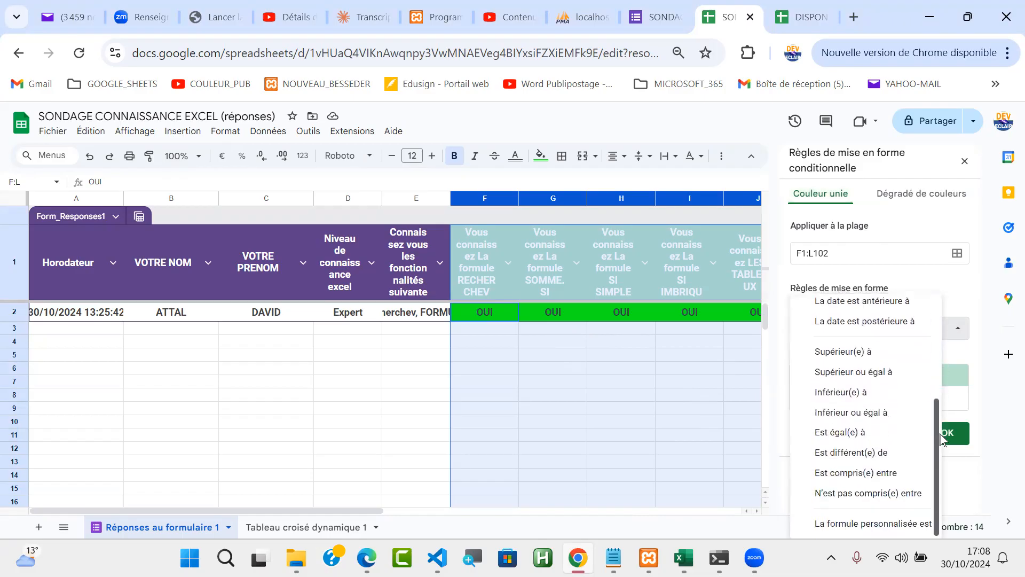
click(876, 432)
click(826, 354)
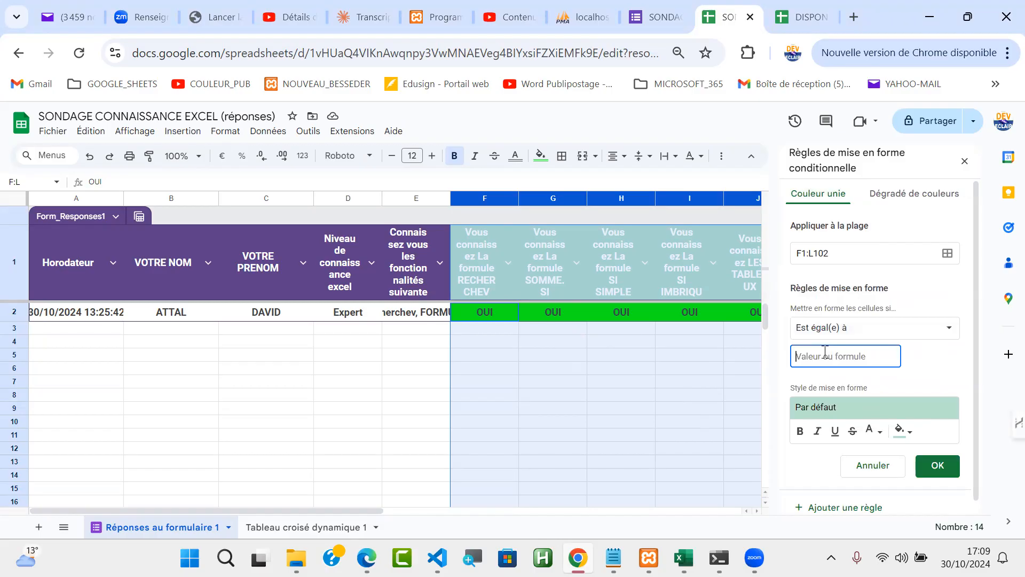
text(NON)
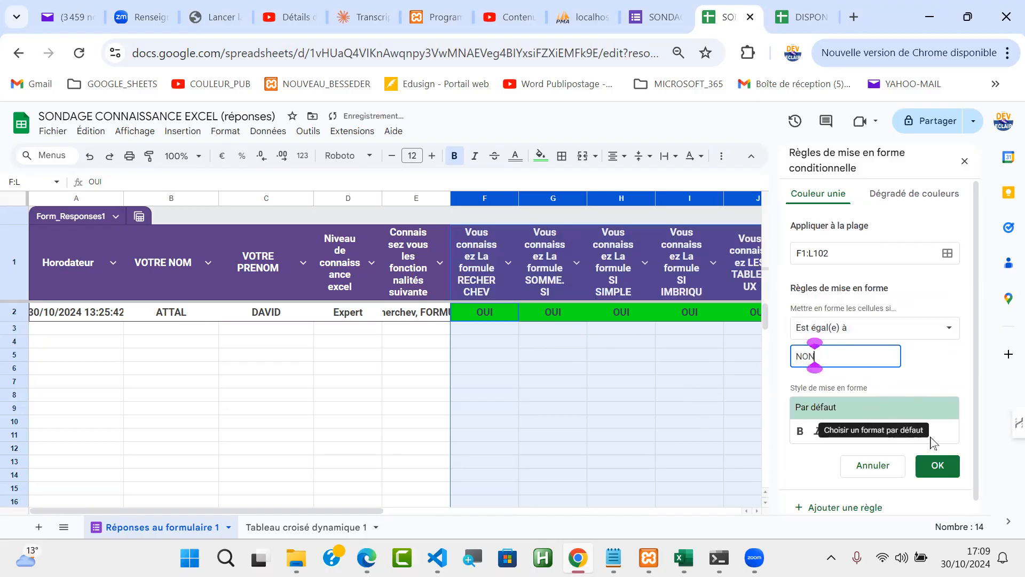
click(910, 434)
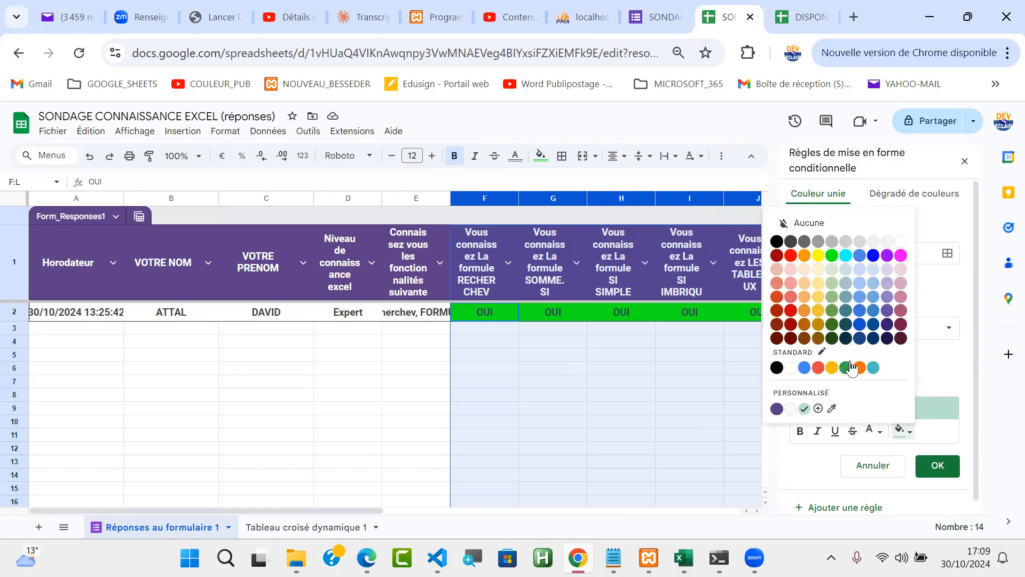
click(792, 256)
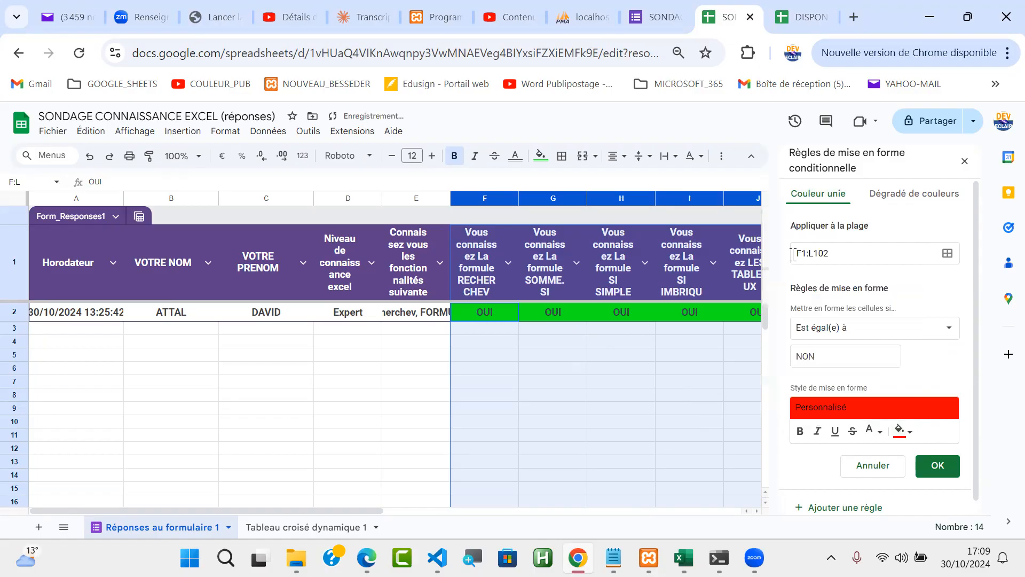
click(935, 470)
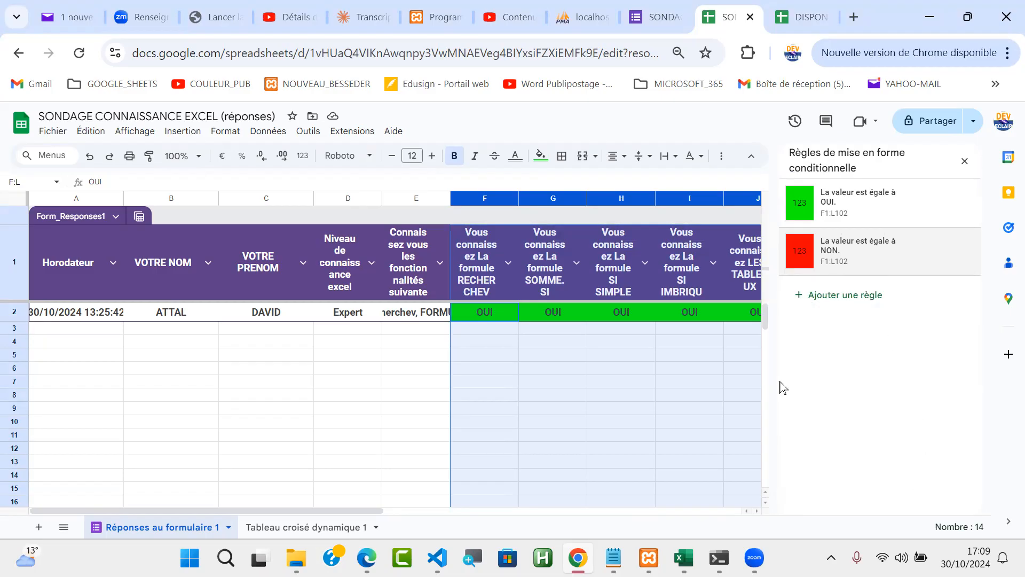
click(617, 401)
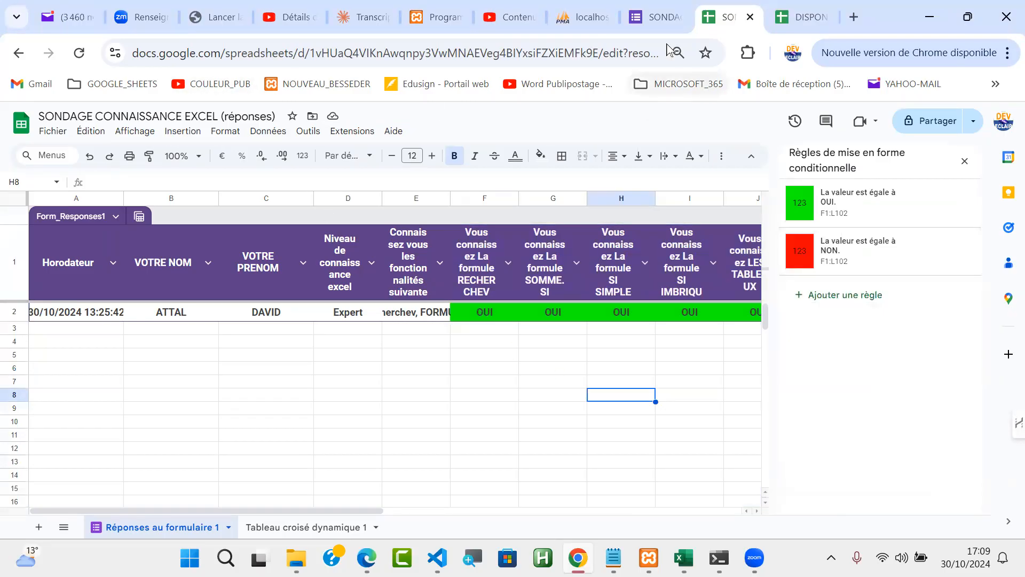
Open the SONDAGE CONNAISSANCE EXCEL form in Aperçu preview mode
click(664, 20)
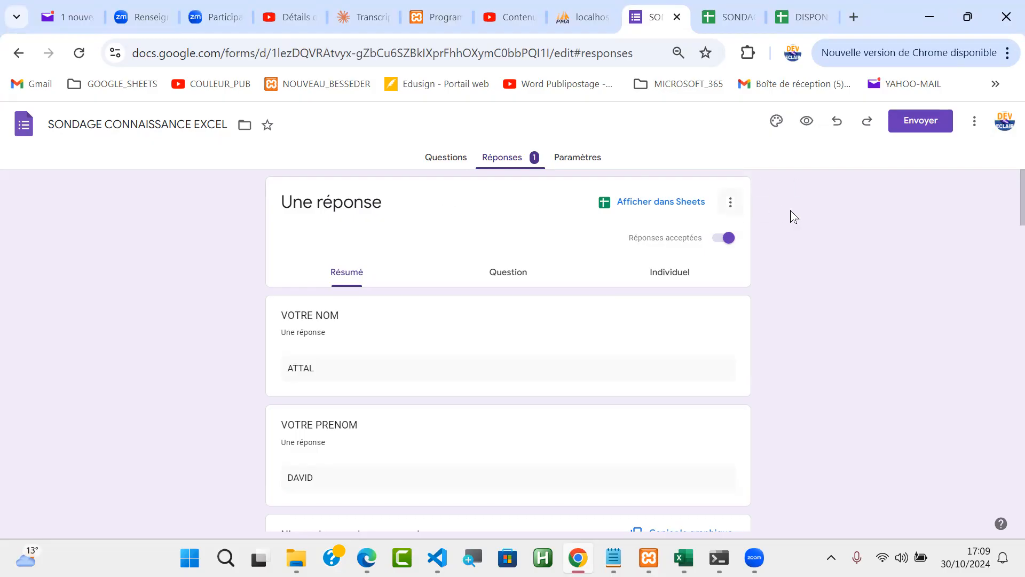
click(808, 123)
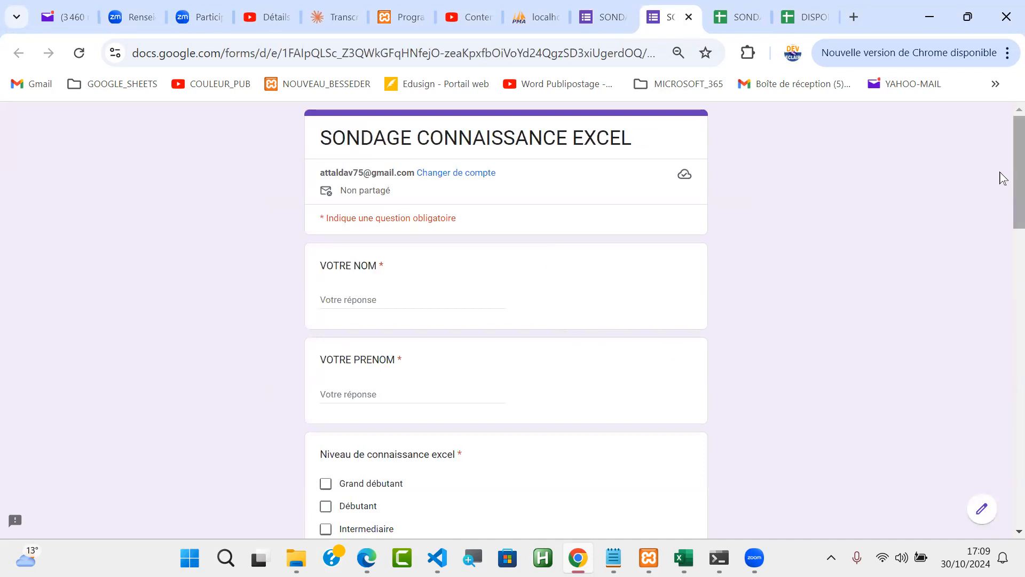
mouse_move(1002, 169)
mouse_down()
mouse_move(1002, 510)
mouse_move(1003, 171)
mouse_up()
Enter the respondent's surname in VOTRE NOM and first name in VOTRE PRENOM
click(421, 294)
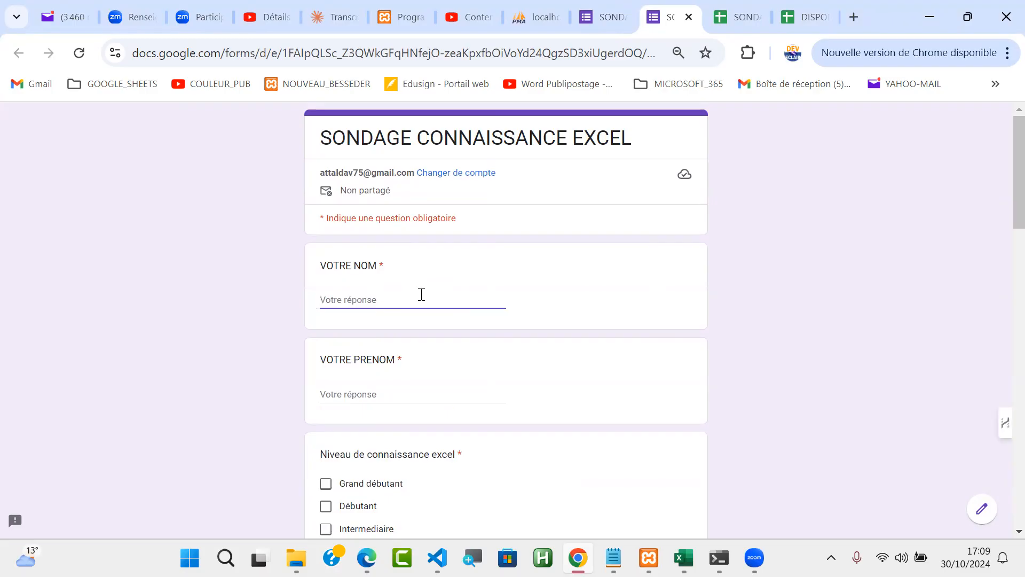
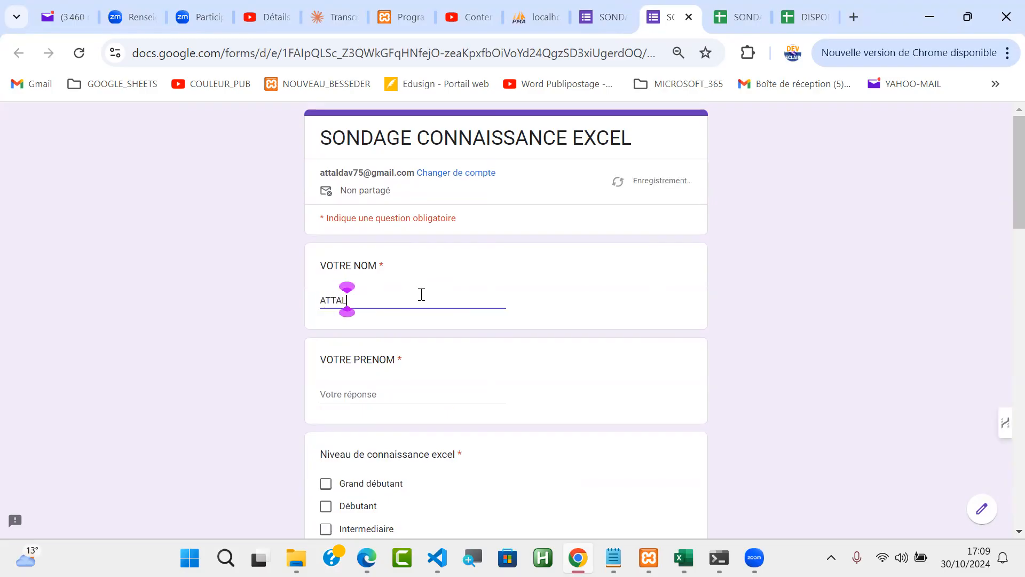
click(373, 395)
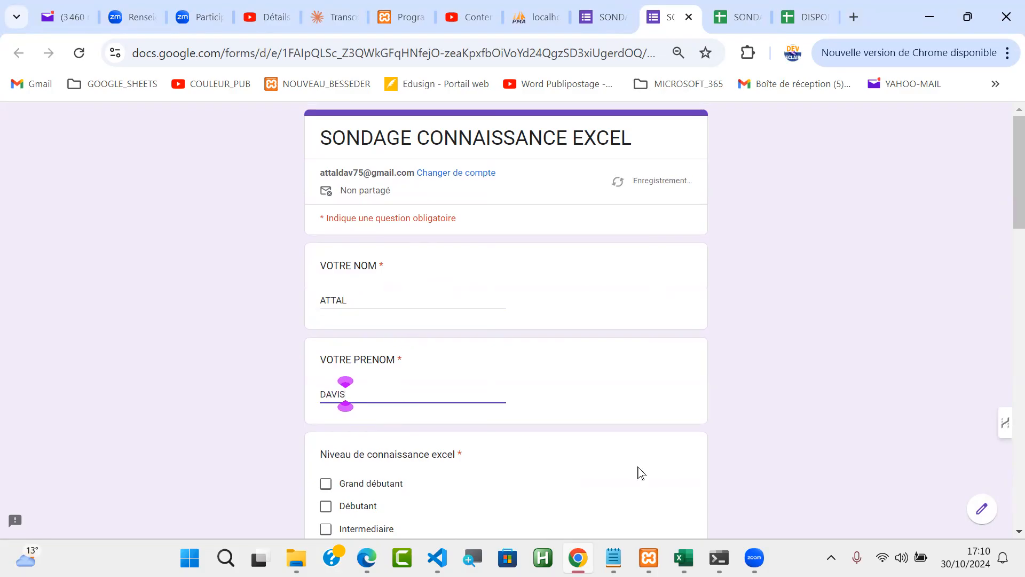
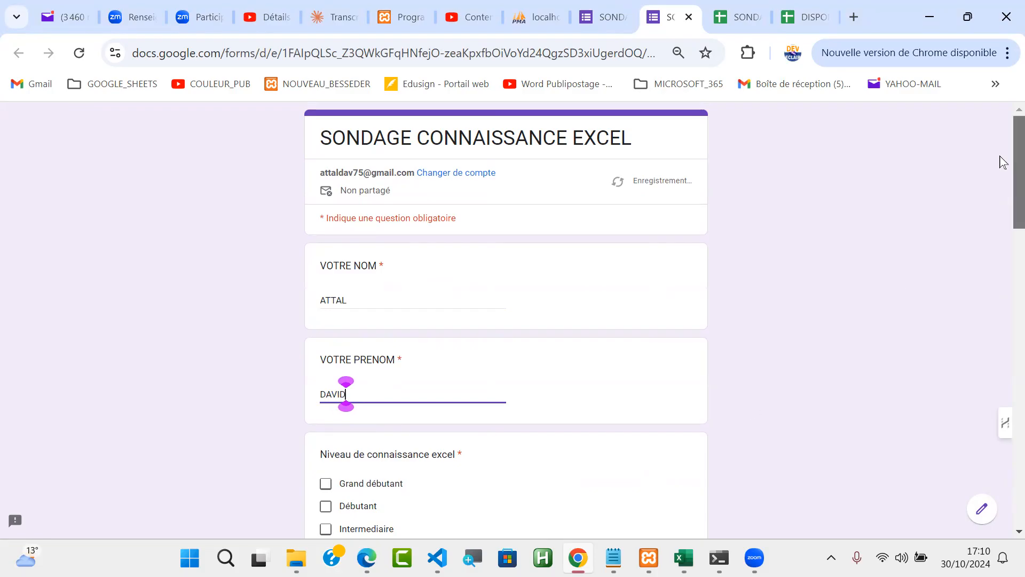
Choose Débutant as the Excel level and tick Les formules de base
scroll(1004, 176, down, 3)
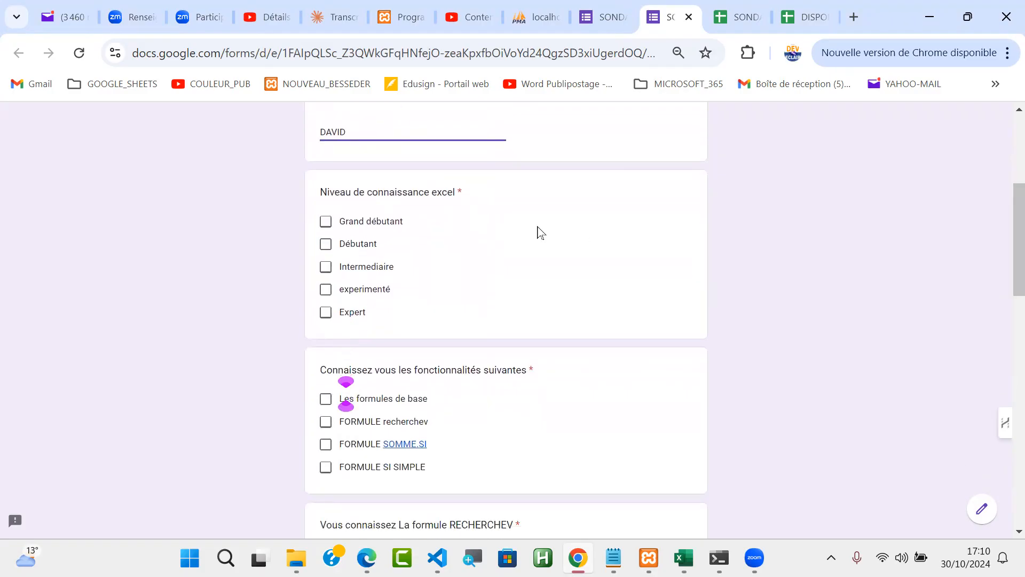
click(332, 244)
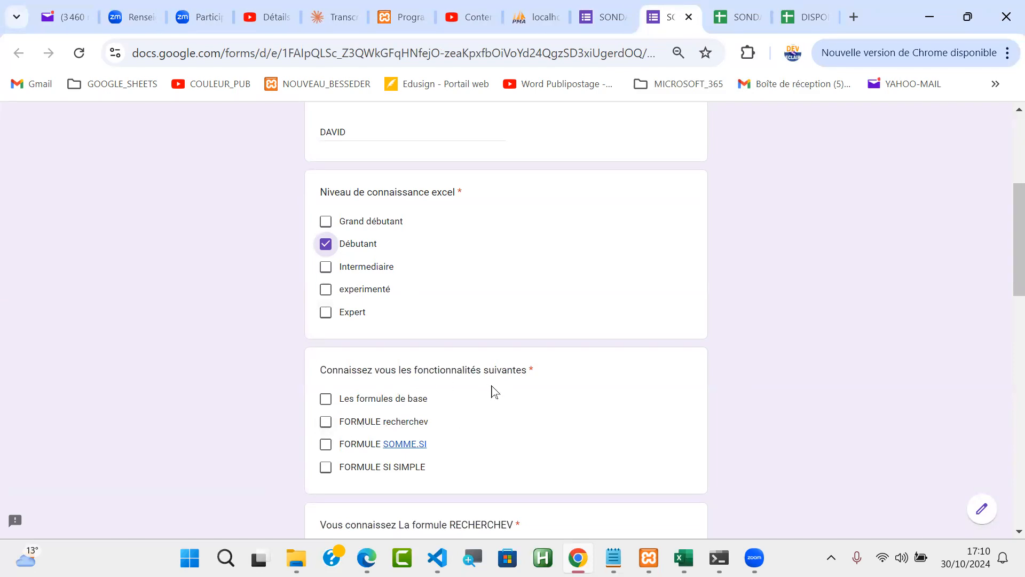
click(329, 399)
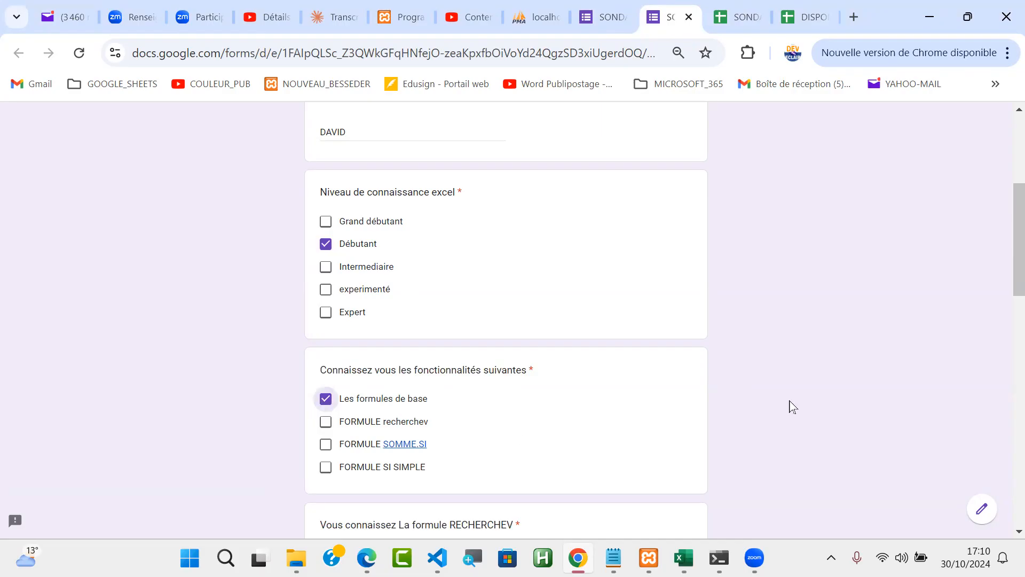
Answer NON for RECHERCHEV and SOMME.SI, and OUI for SI SIMPLE
drag(1002, 247, 1003, 336)
scroll(1002, 337, down, 1)
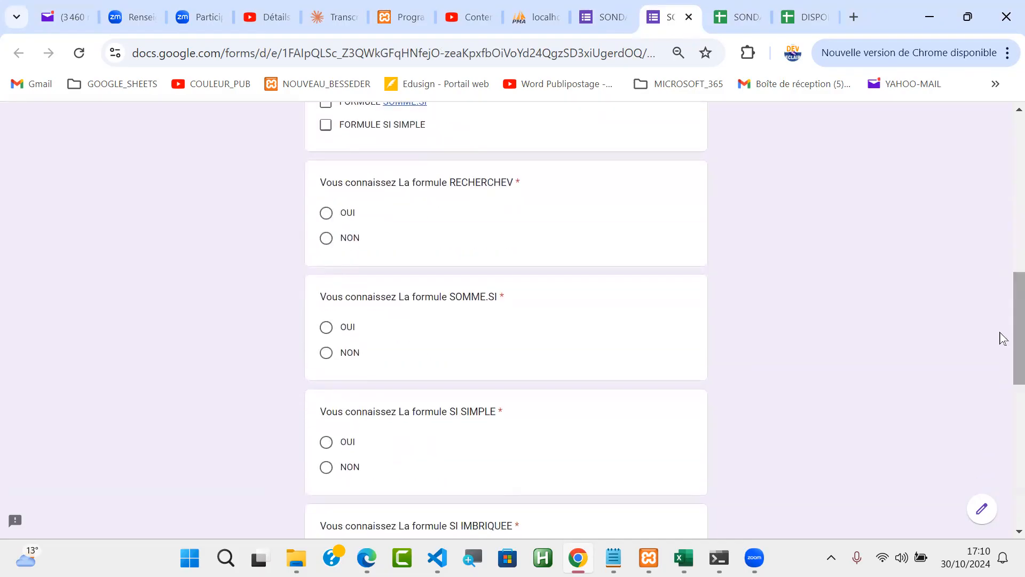
click(327, 239)
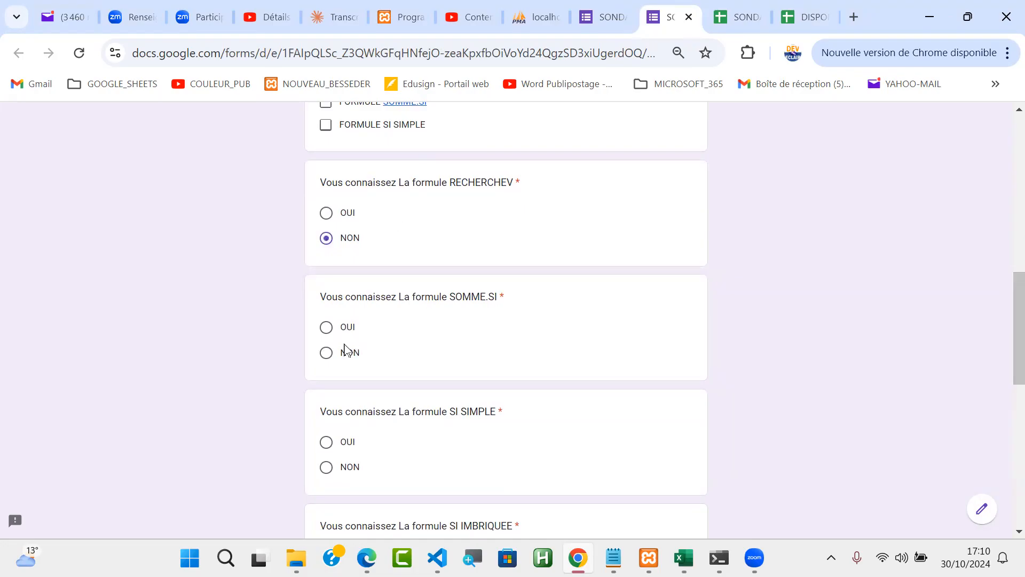
click(326, 353)
click(327, 444)
Answer NON for SI IMBRIQUEE and SEGMENTS, OUI for TABLEAUX and TCD, then submit
drag(1002, 323, 943, 400)
click(326, 263)
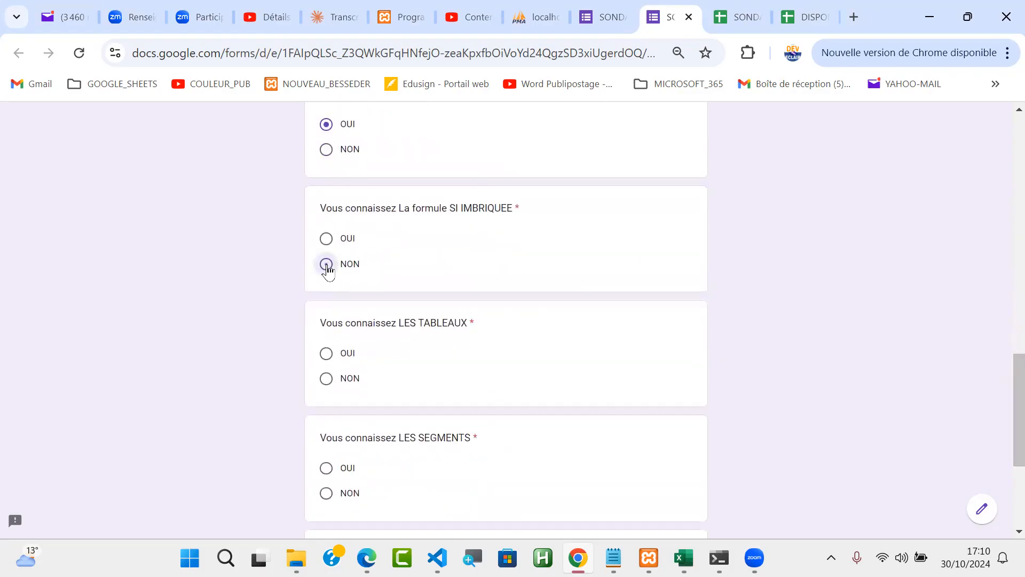
click(327, 355)
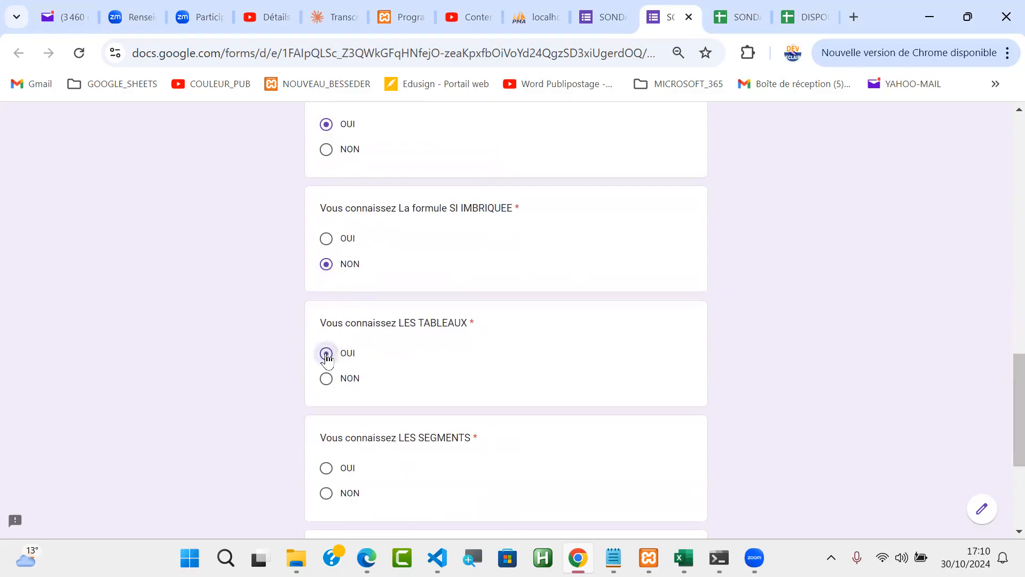
click(327, 492)
drag(1000, 400, 1004, 463)
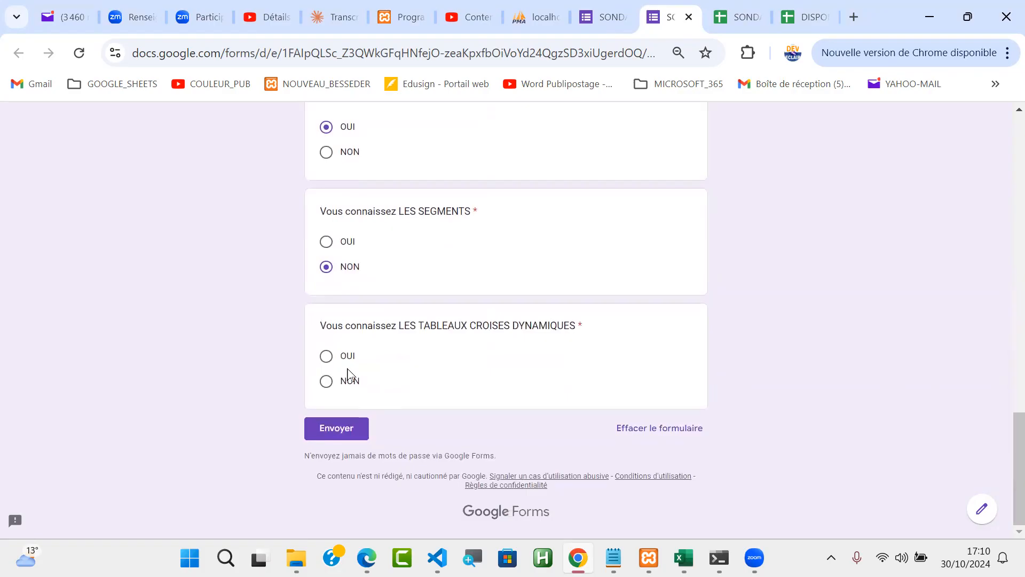
click(327, 357)
click(343, 431)
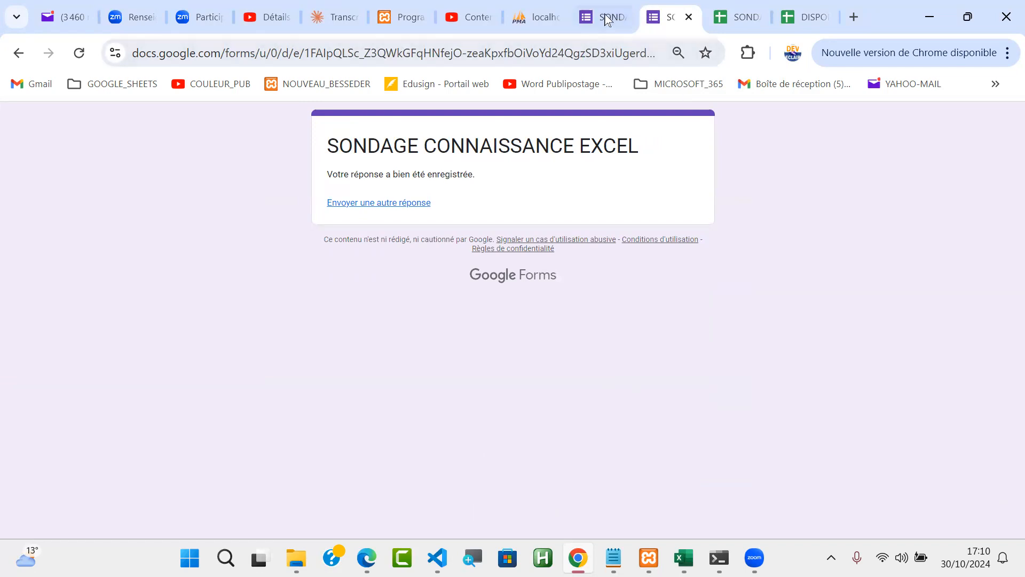
click(741, 25)
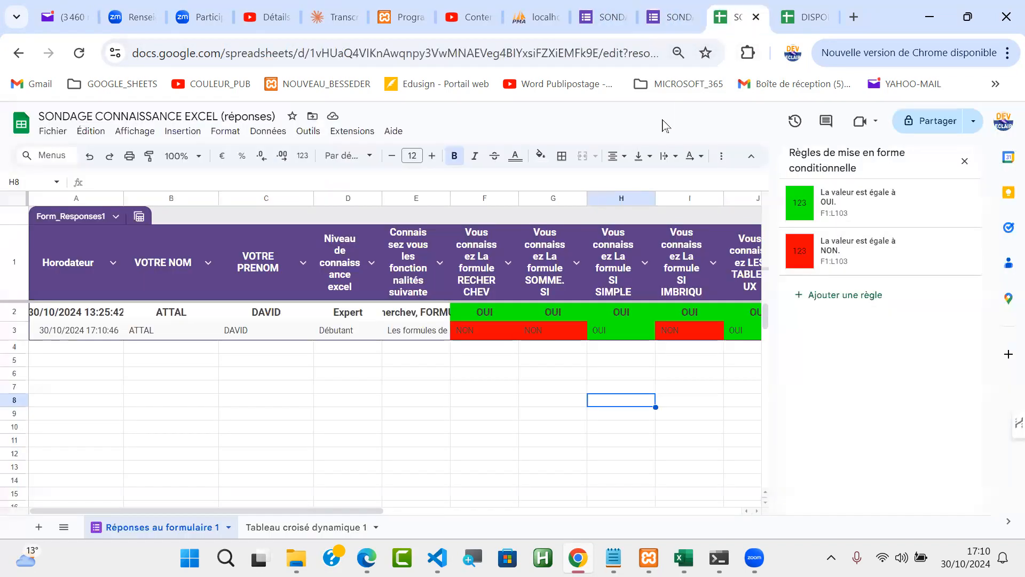
Close the conditional formatting sidebar to view row 3's red NON and green OUI cells
click(967, 161)
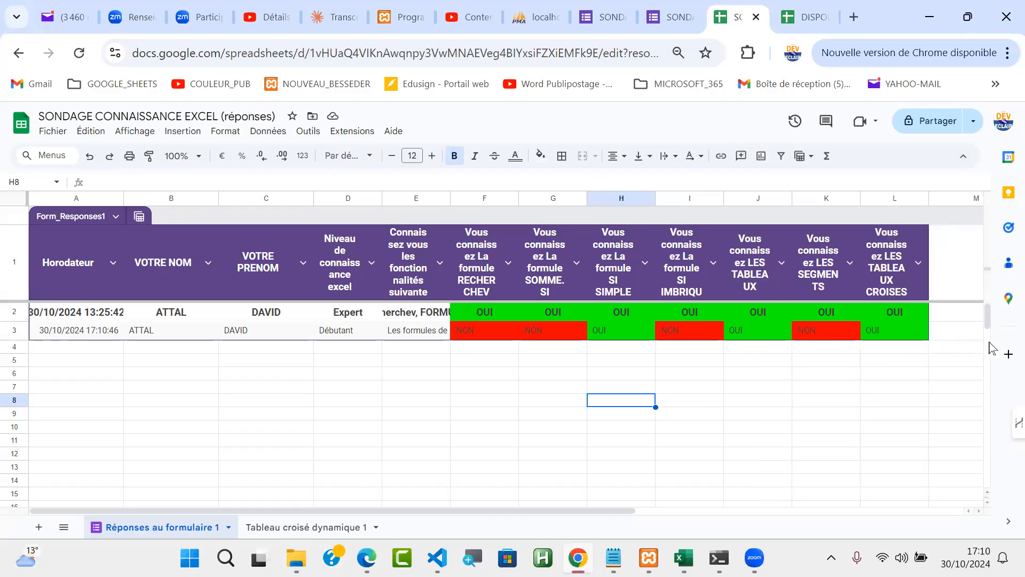